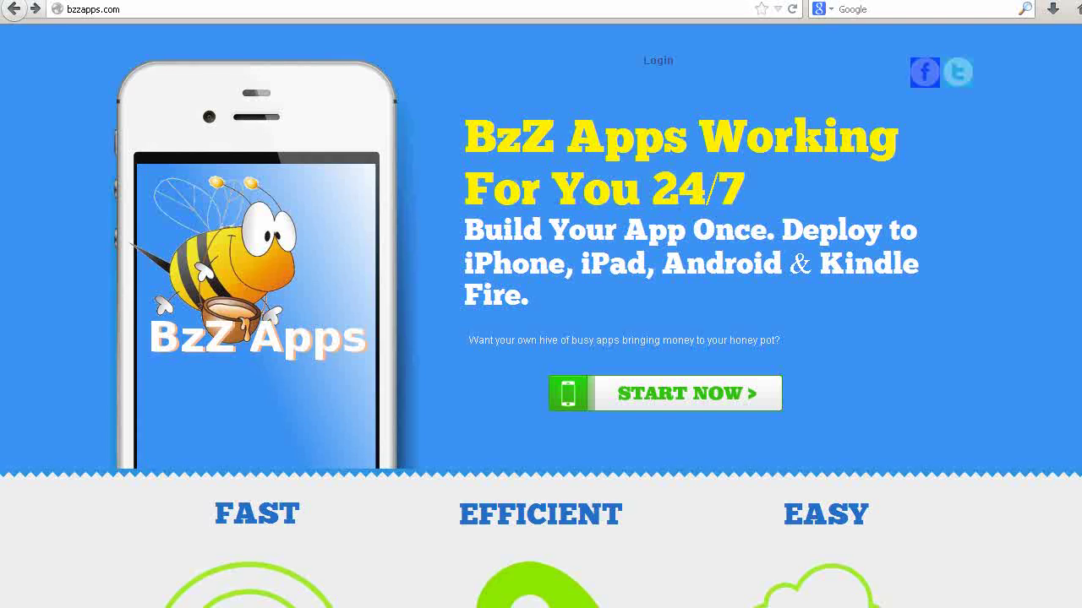
Step: Open the tutorial on creating a distribution certificate from the My Applications page and look through its instructions
left_click(704, 397)
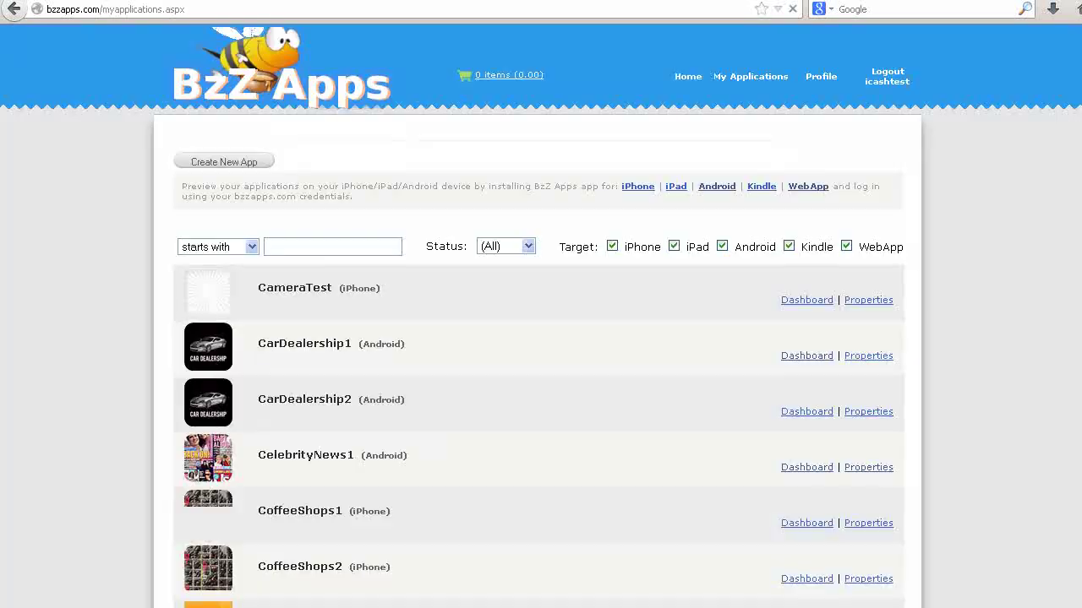
scroll(541, 338, "down", 15)
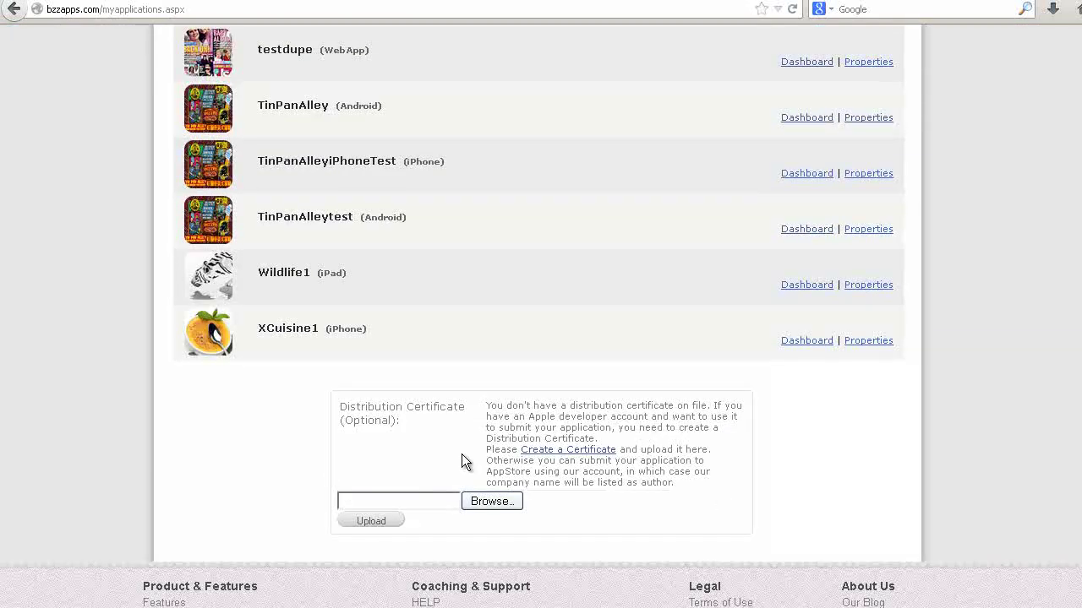
left_click(545, 452)
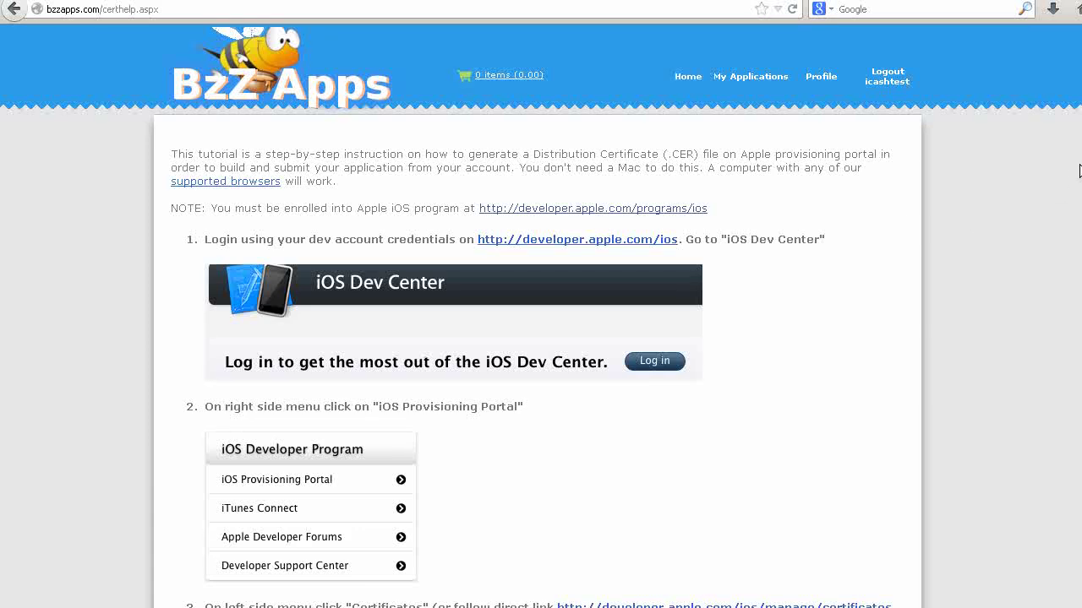
scroll(1048, 338, "down", 7)
scroll(1040, 338, "up", 7)
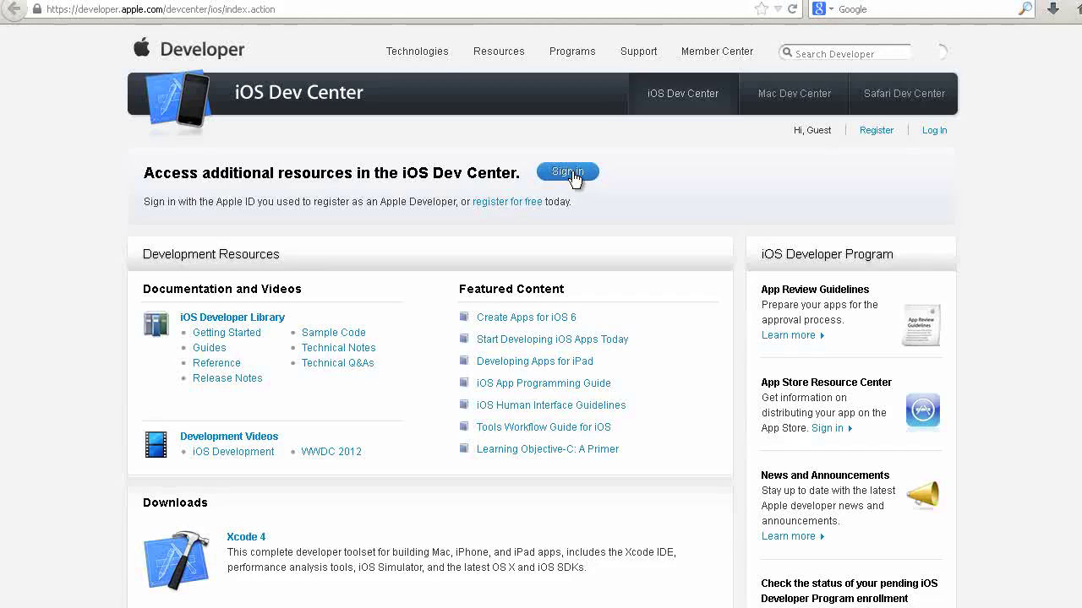
Step: Sign in to the iOS Dev Center with the Apple ID account password
left_click(572, 177)
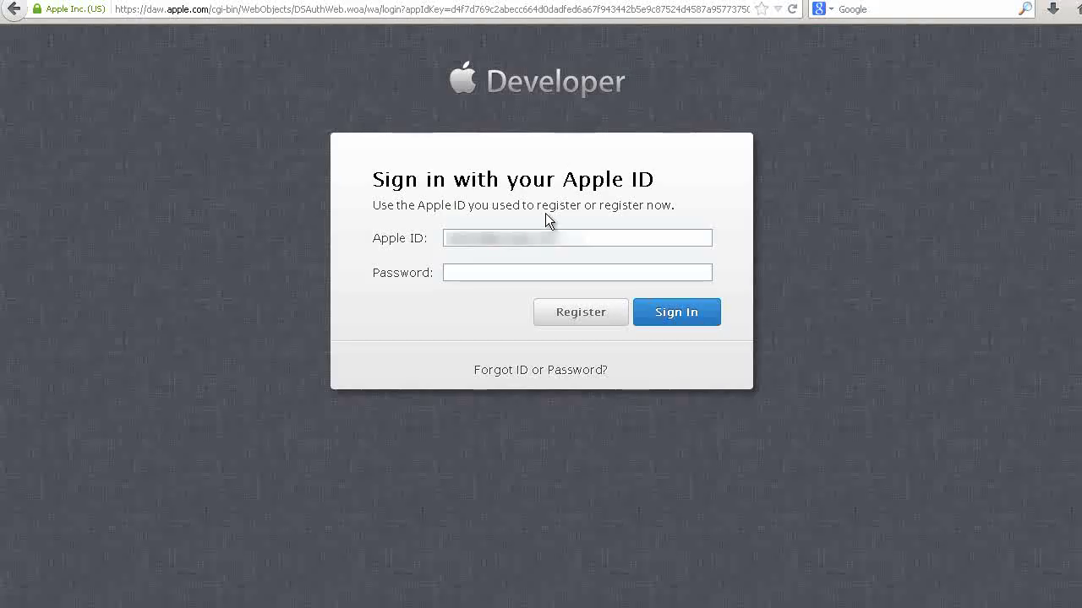
left_click(575, 272)
type("•••••••••")
left_click(683, 314)
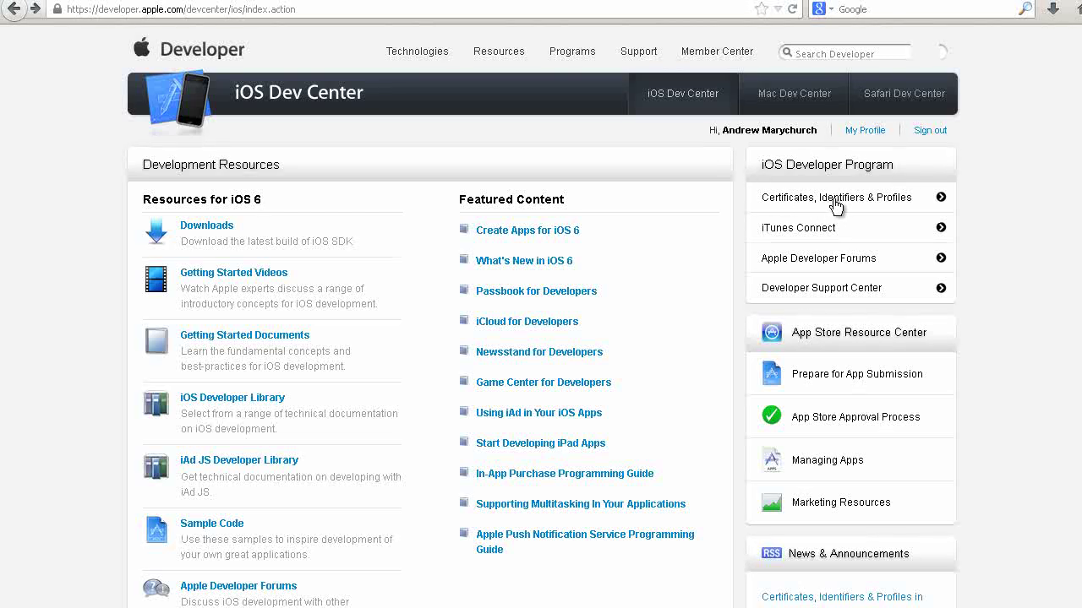
Step: Open the iOS Apps certificates in Certificates, Identifiers & Profiles and start adding a new certificate
left_click(834, 201)
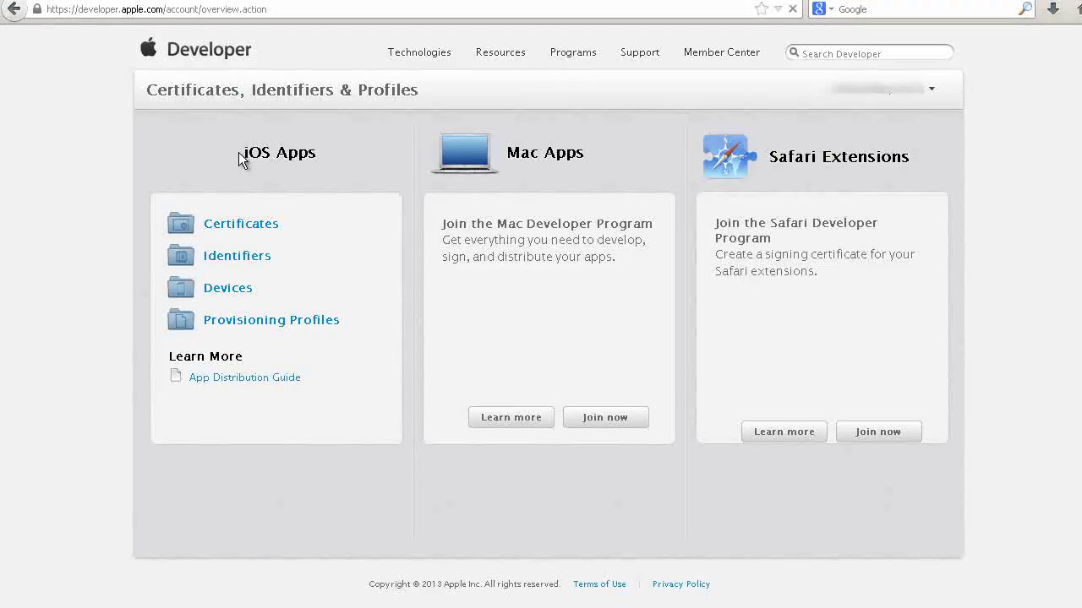
left_click(239, 228)
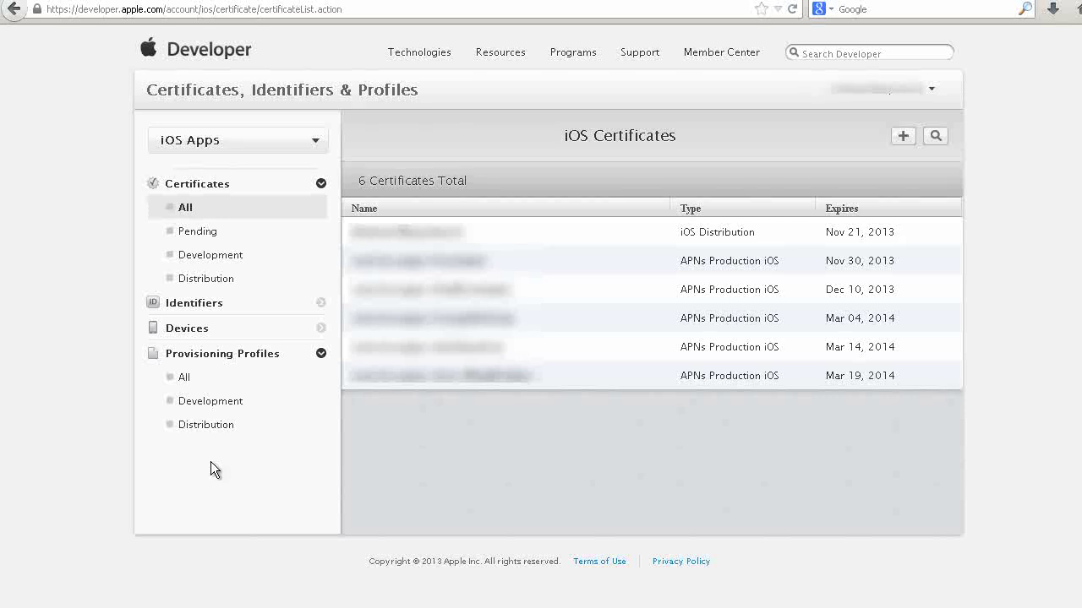
left_click(902, 136)
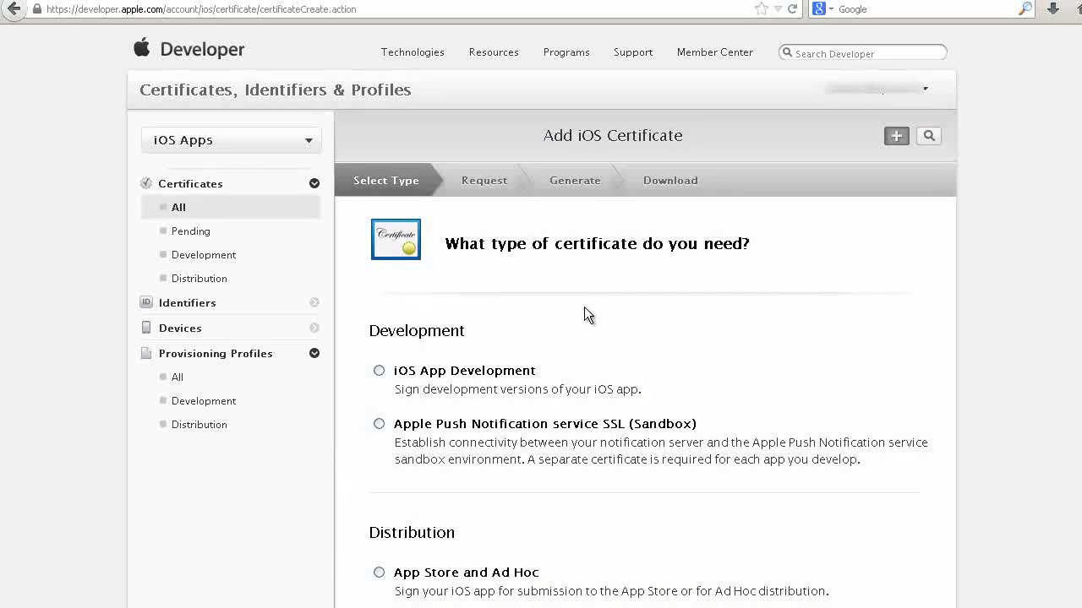
Step: Choose App Store and Ad Hoc distribution as the certificate type and continue to the request stage
scroll(589, 304, "down", 3)
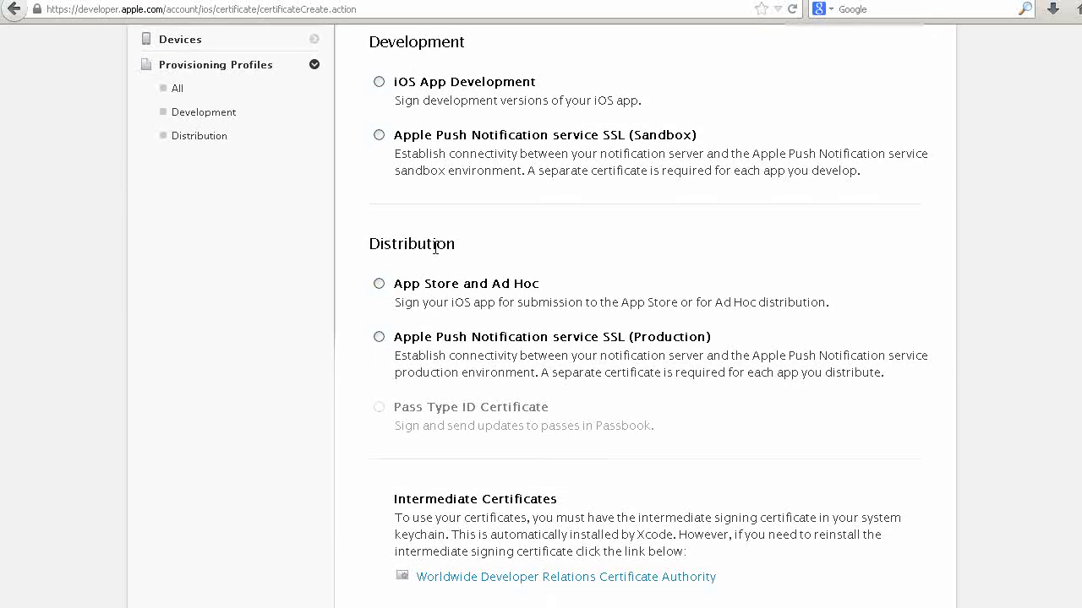
left_click(396, 286)
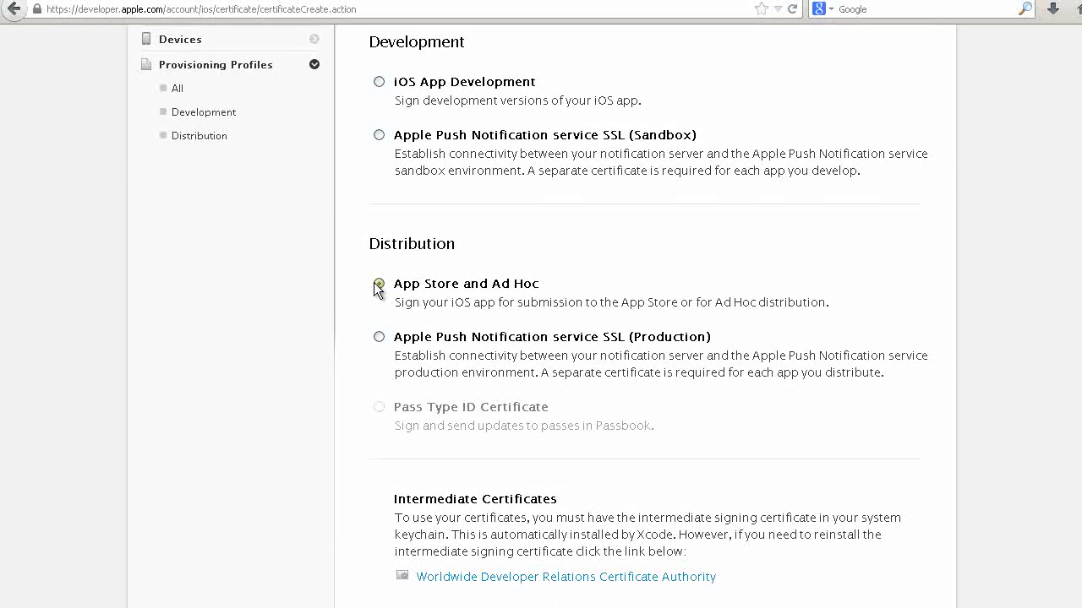
scroll(572, 266, "down", 2)
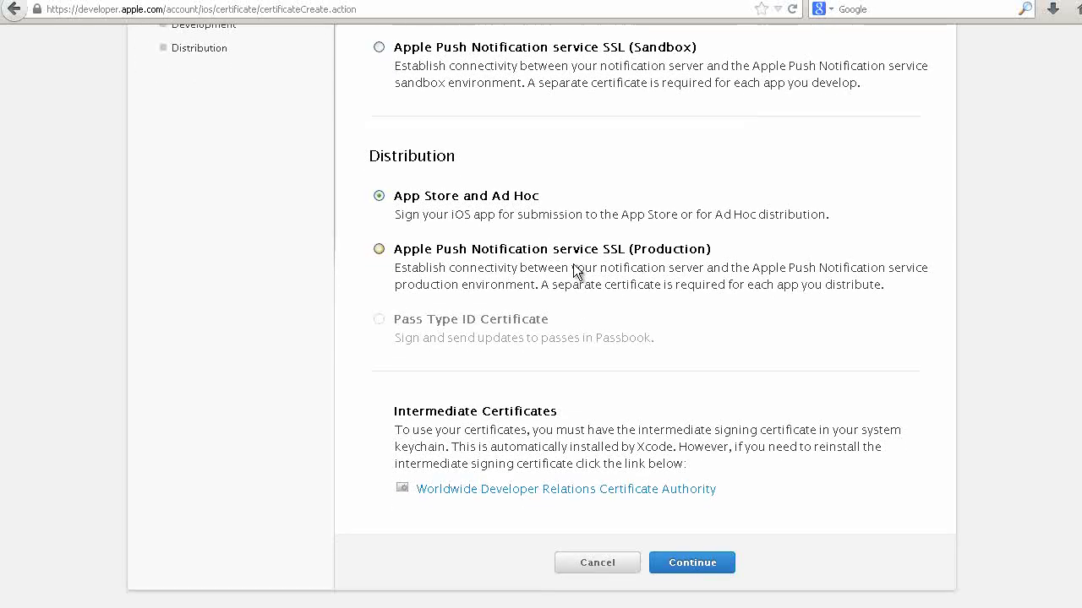
left_click(693, 560)
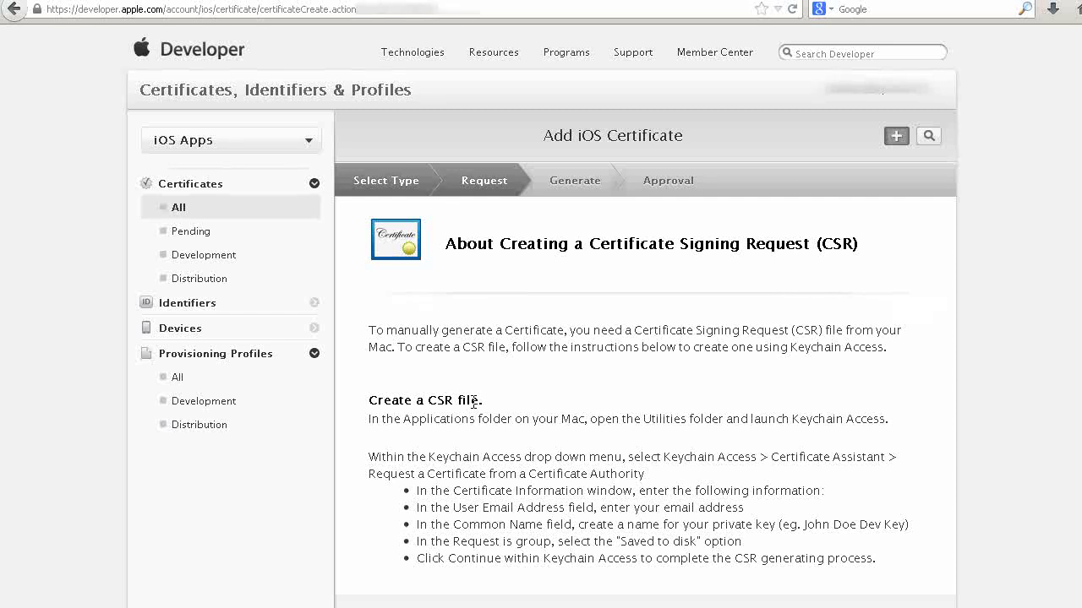
Step: Switch to the BzZ Apps certificate tutorial and save its request.csr certificate request file to the computer
left_click(921, 1)
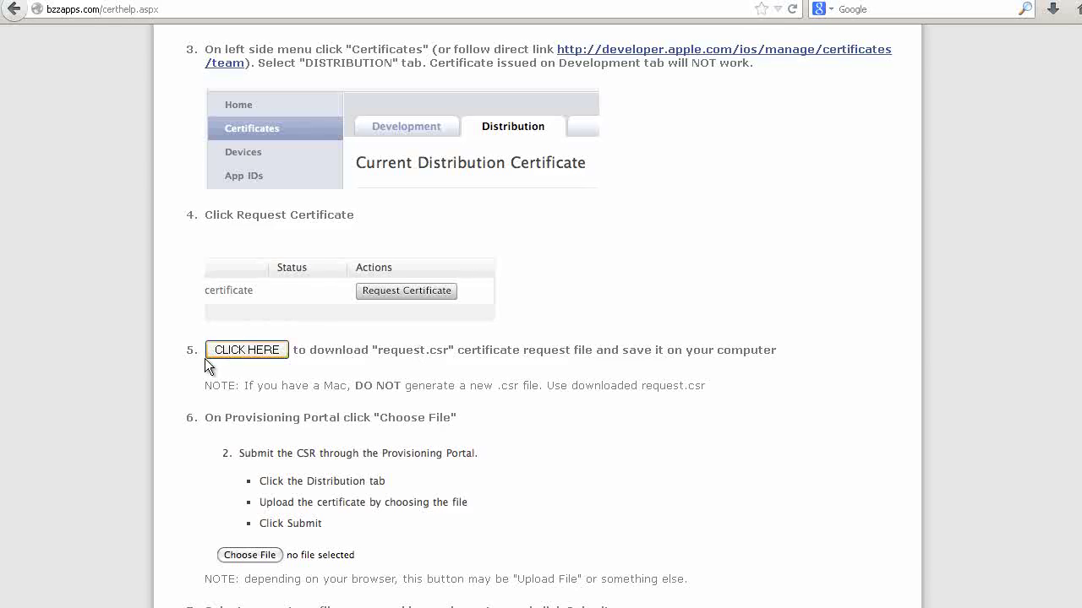
scroll(541, 309, "up", 10)
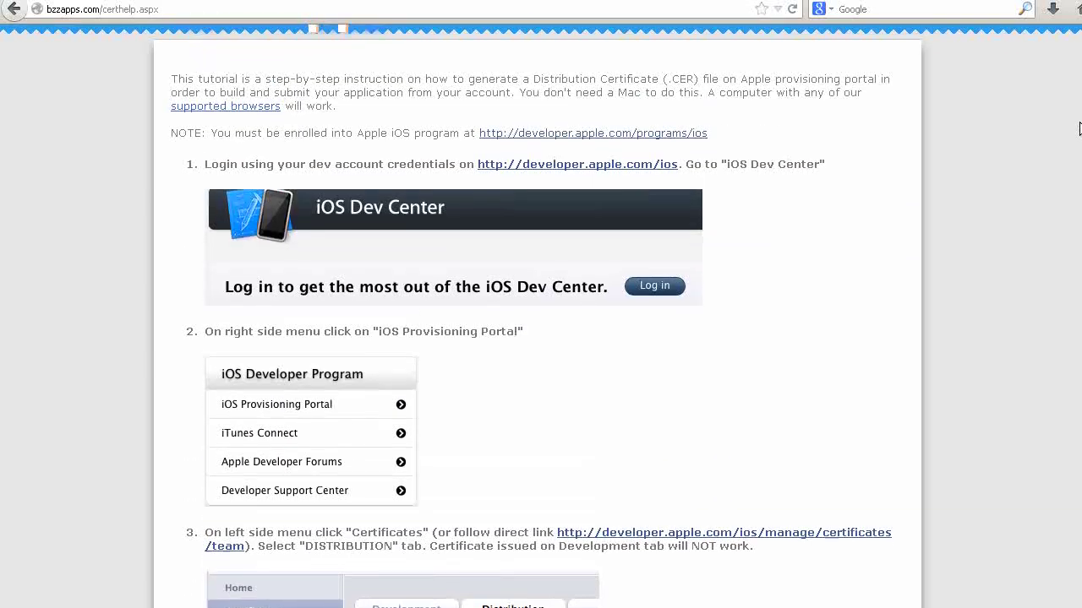
scroll(1080, 290, "down", 10)
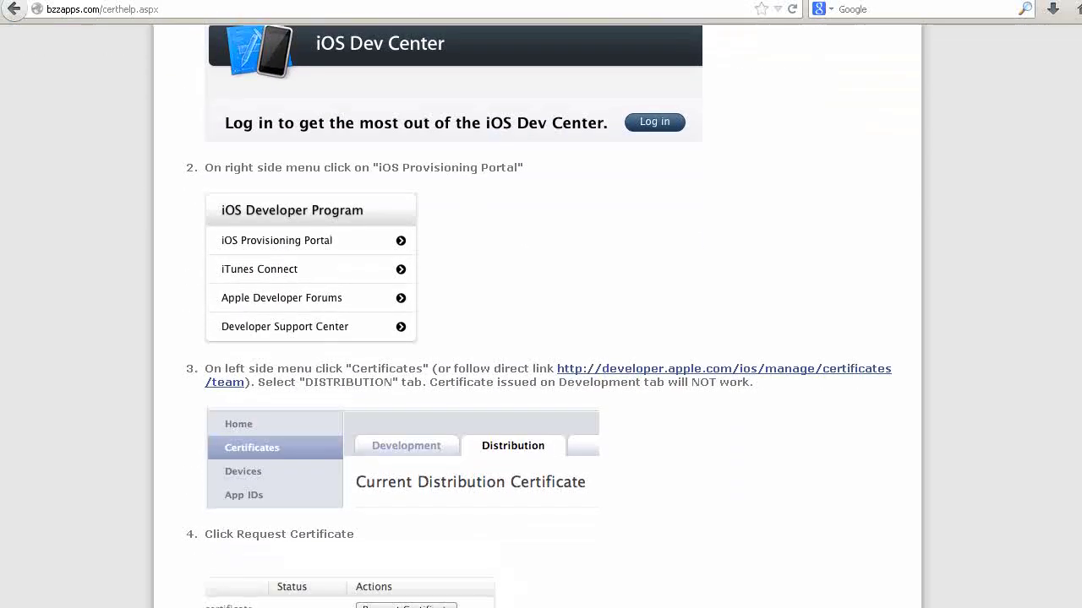
scroll(1080, 289, "down", 2)
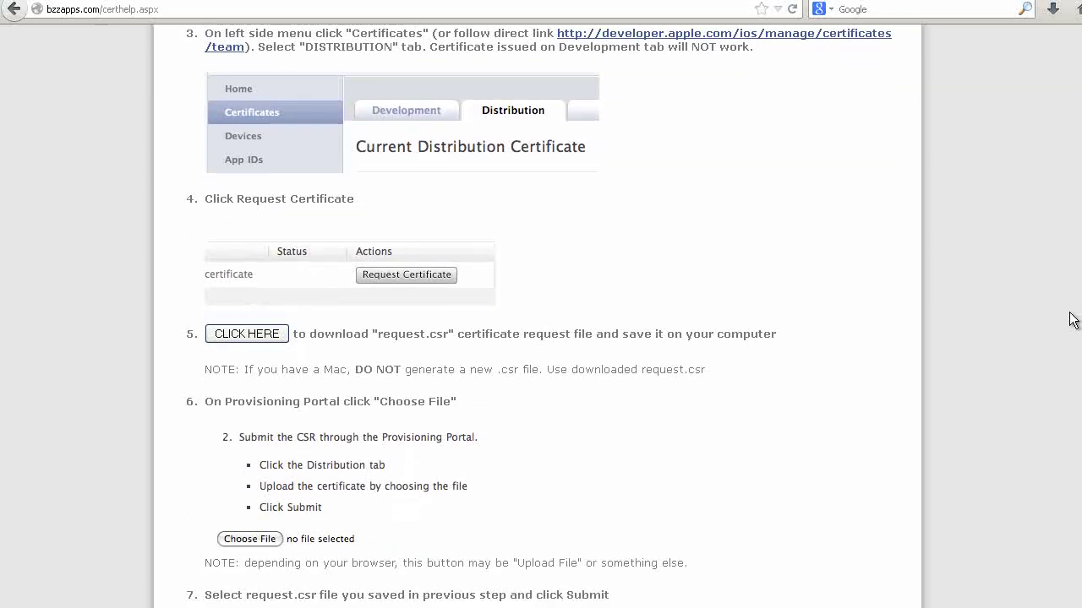
left_click(249, 338)
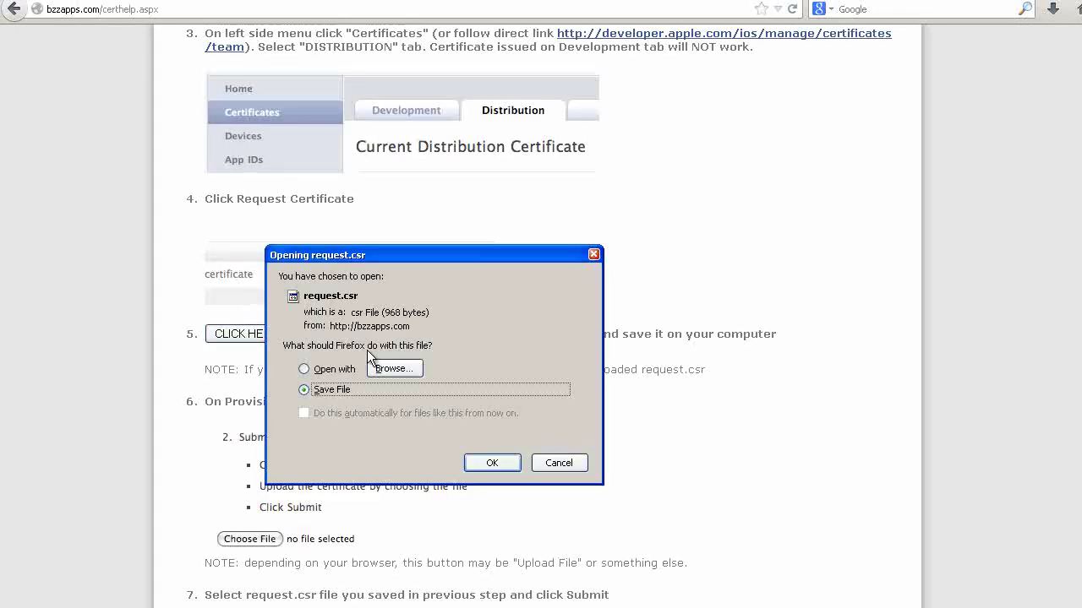
left_click(428, 396)
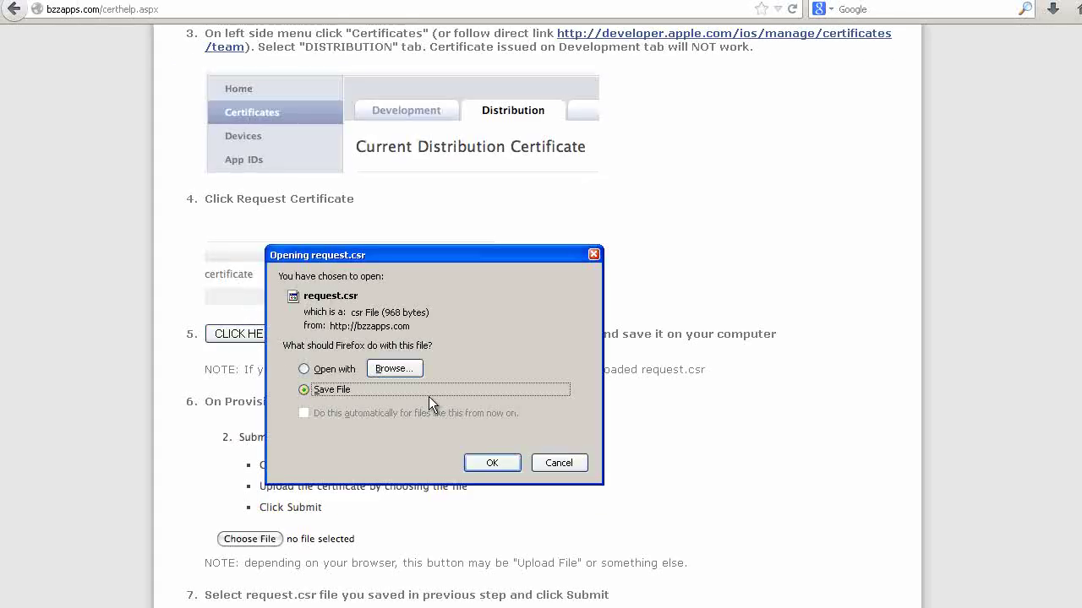
left_click(490, 463)
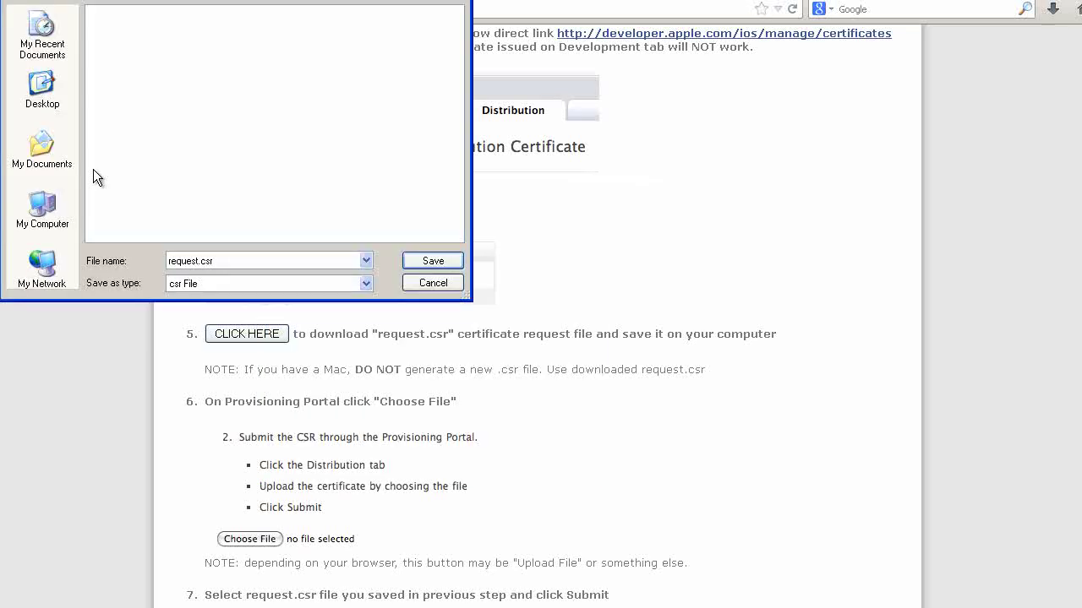
left_click(418, 261)
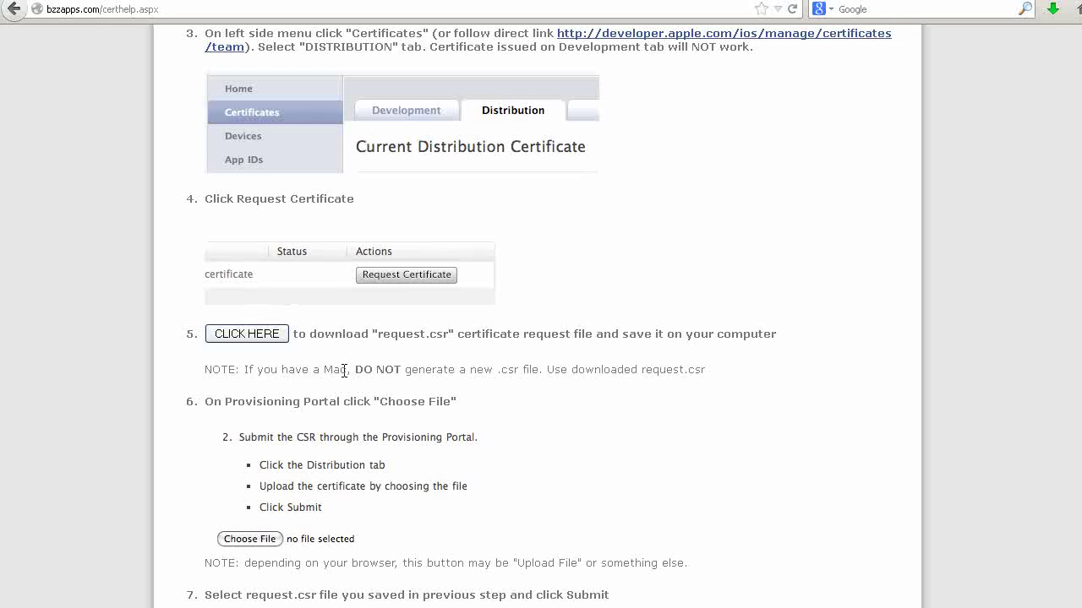
Step: Highlight the tutorial note about not generating a new .csr file on a Mac
left_click_drag(352, 370, 518, 374)
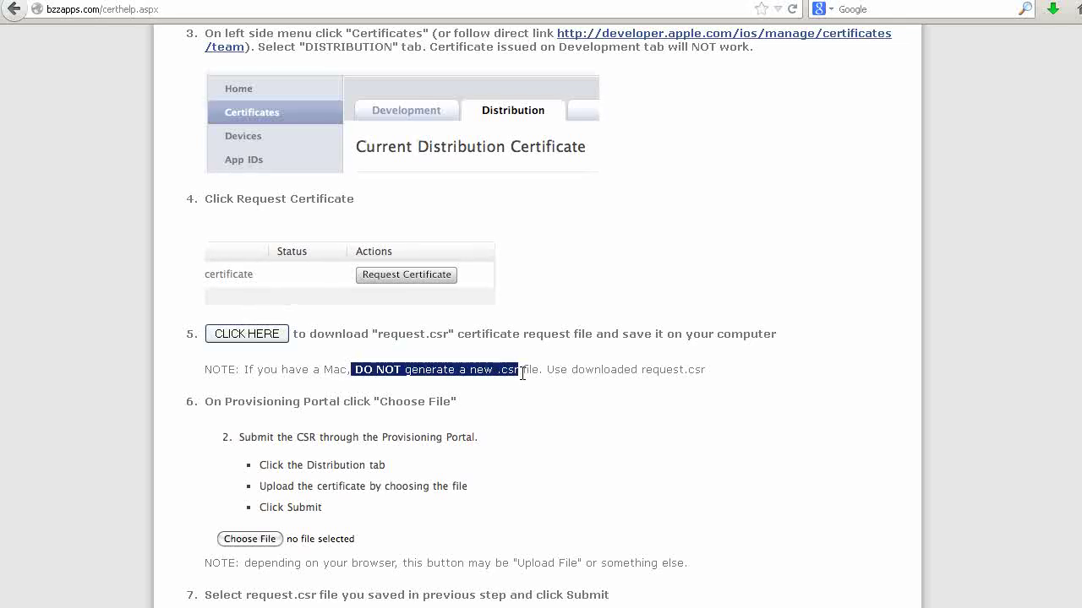
left_click(258, 336)
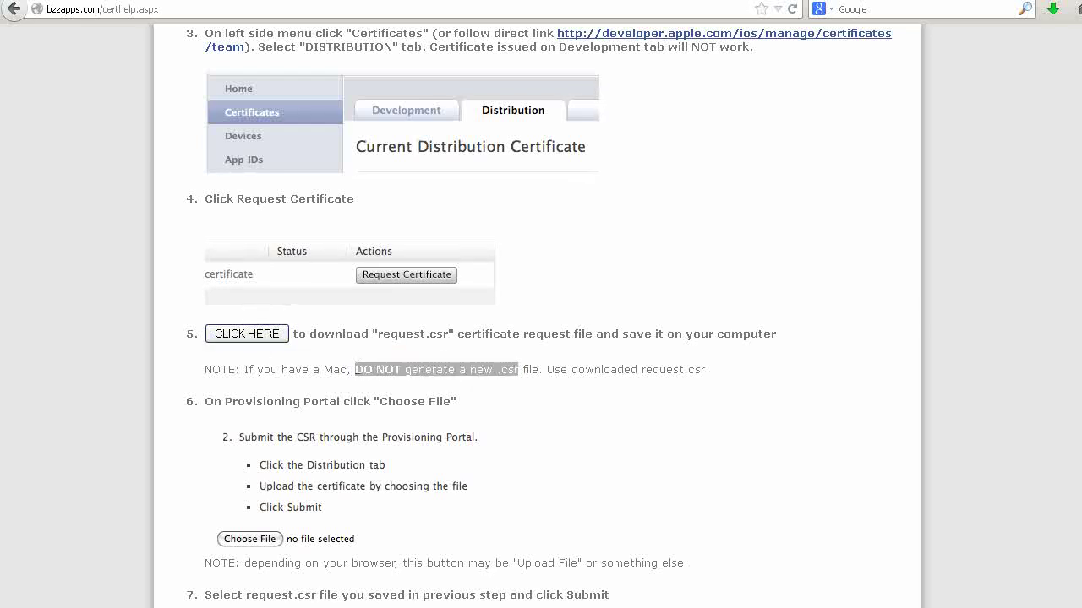
left_click(388, 368)
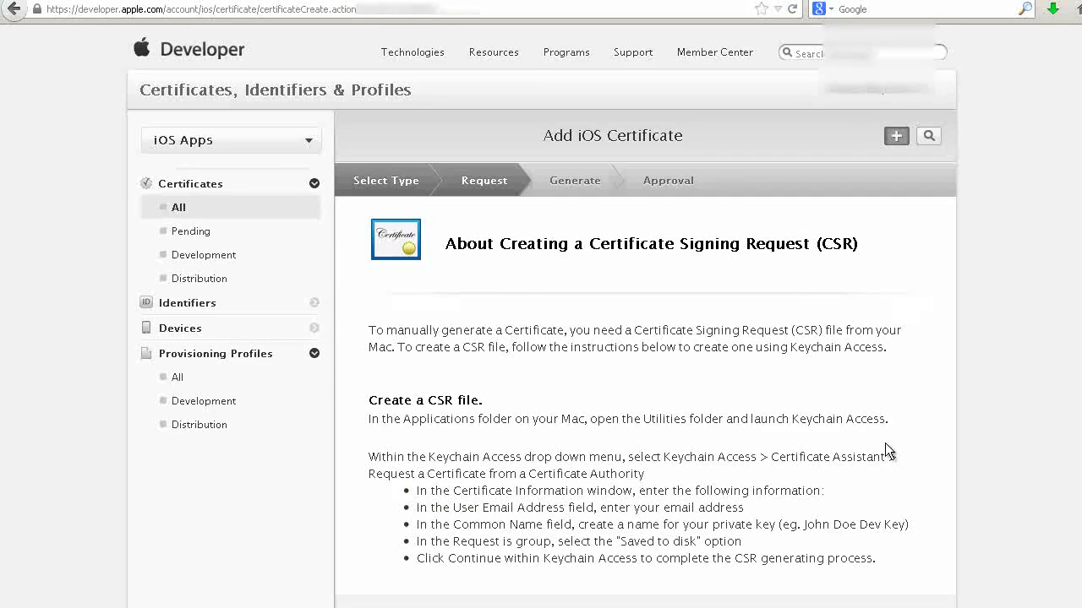
Step: Continue past the CSR instructions in the Apple developer portal, upload request.csr and generate the certificate
scroll(884, 439, "down", 1)
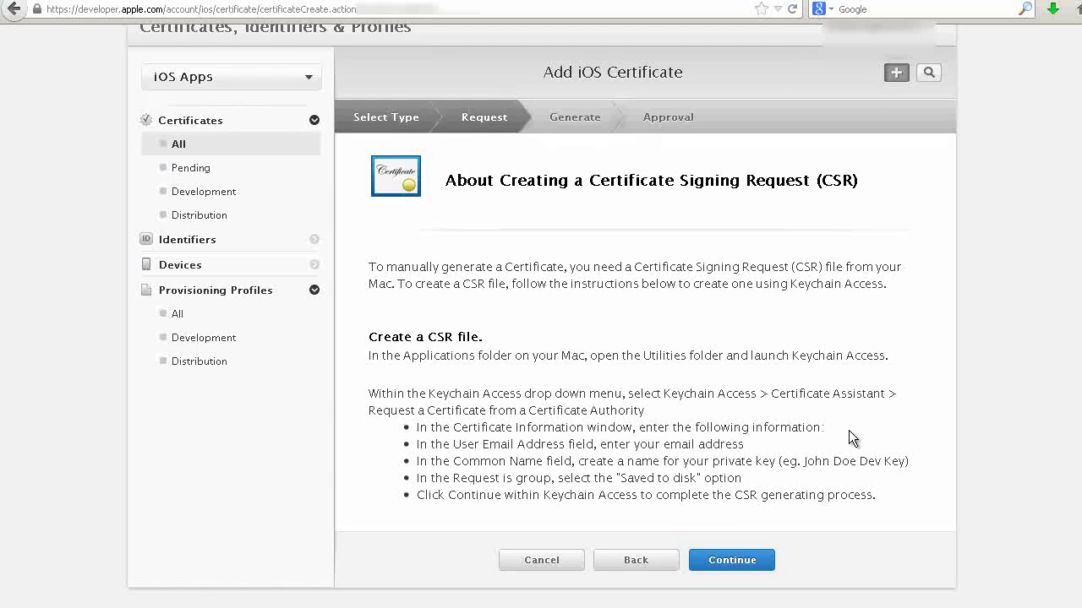
left_click(742, 560)
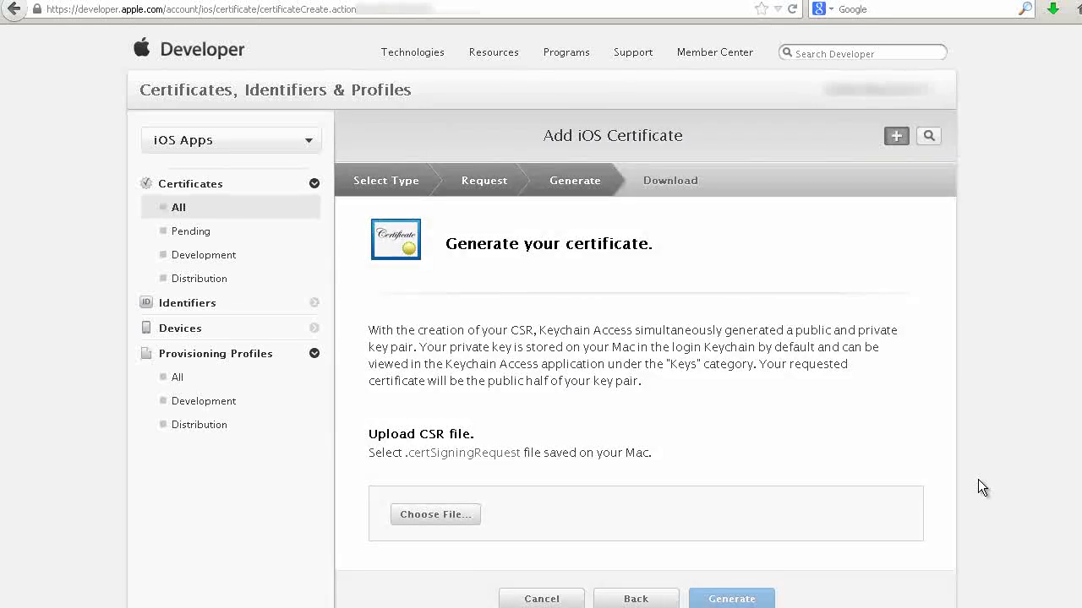
left_click(424, 515)
left_click(127, 68)
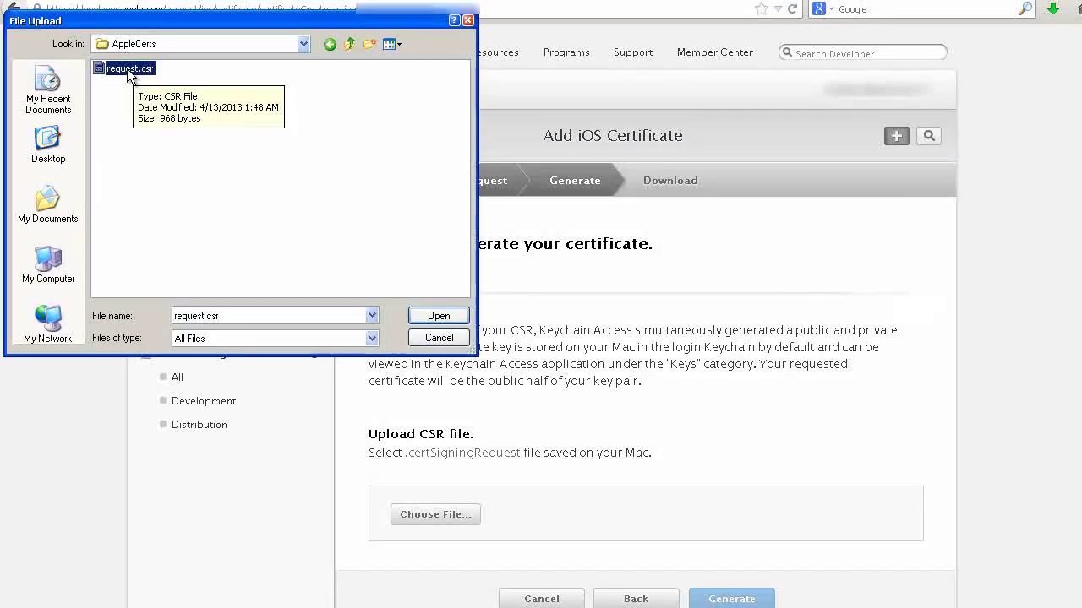
left_click(441, 316)
scroll(761, 328, "down", 1)
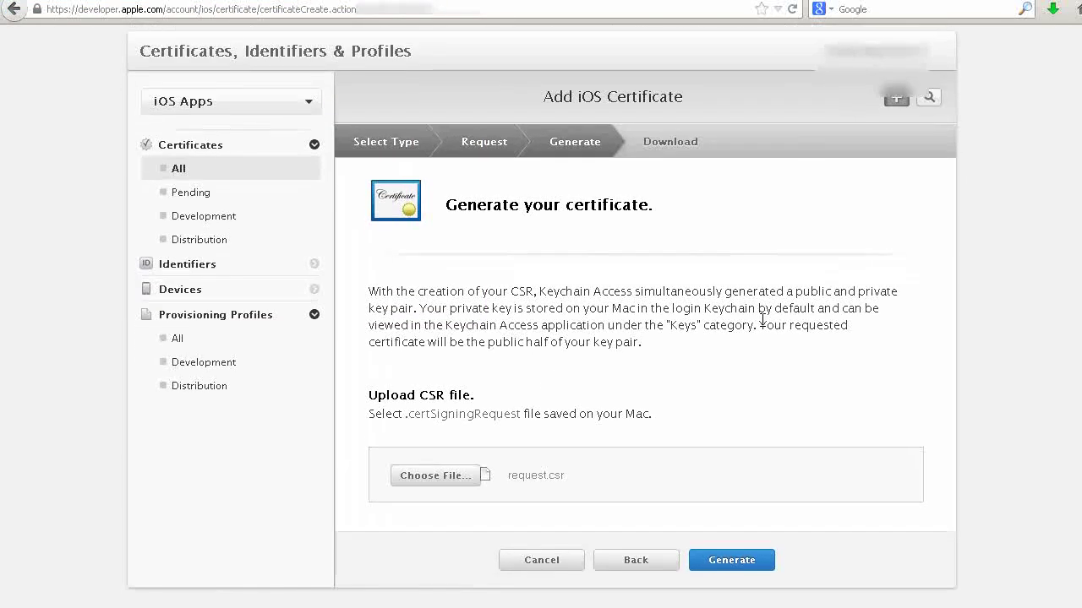
left_click(741, 561)
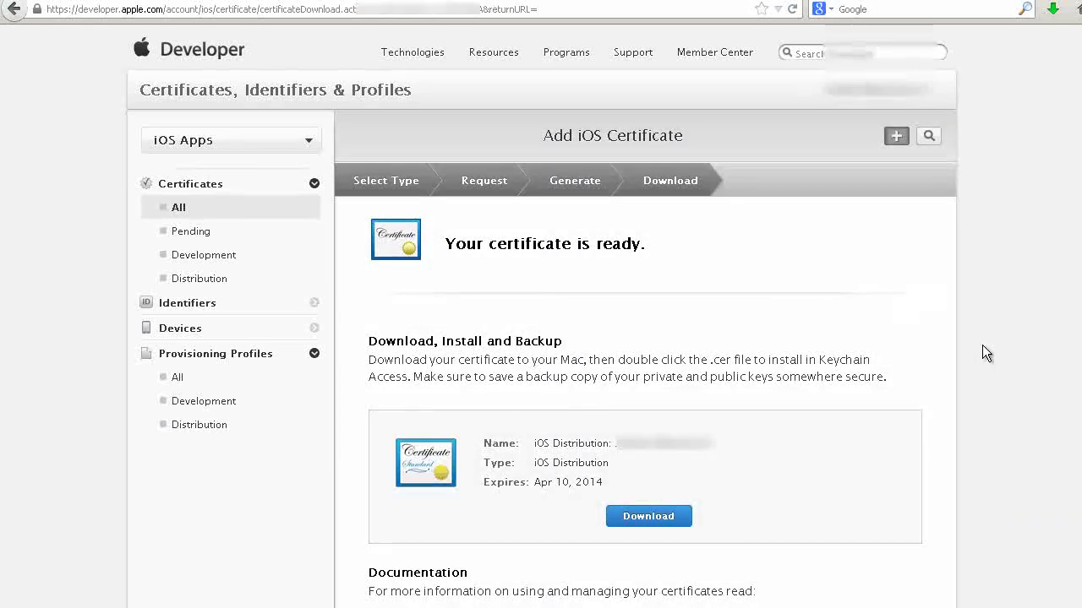
Step: Download the generated certificate as ios_distribution.cer and finish adding the certificate
scroll(982, 345, "down", 2)
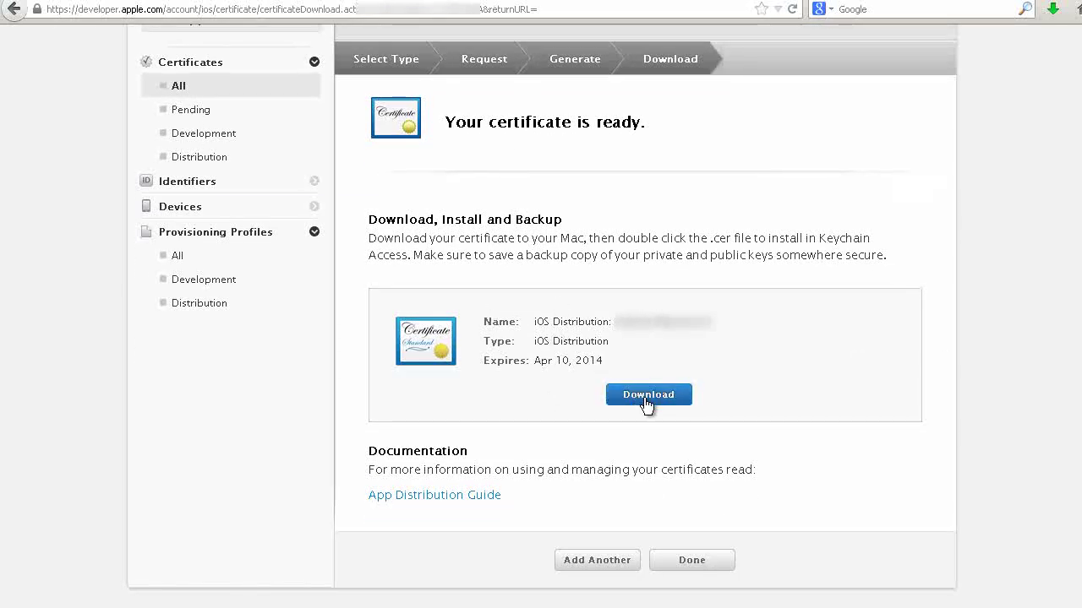
left_click(646, 404)
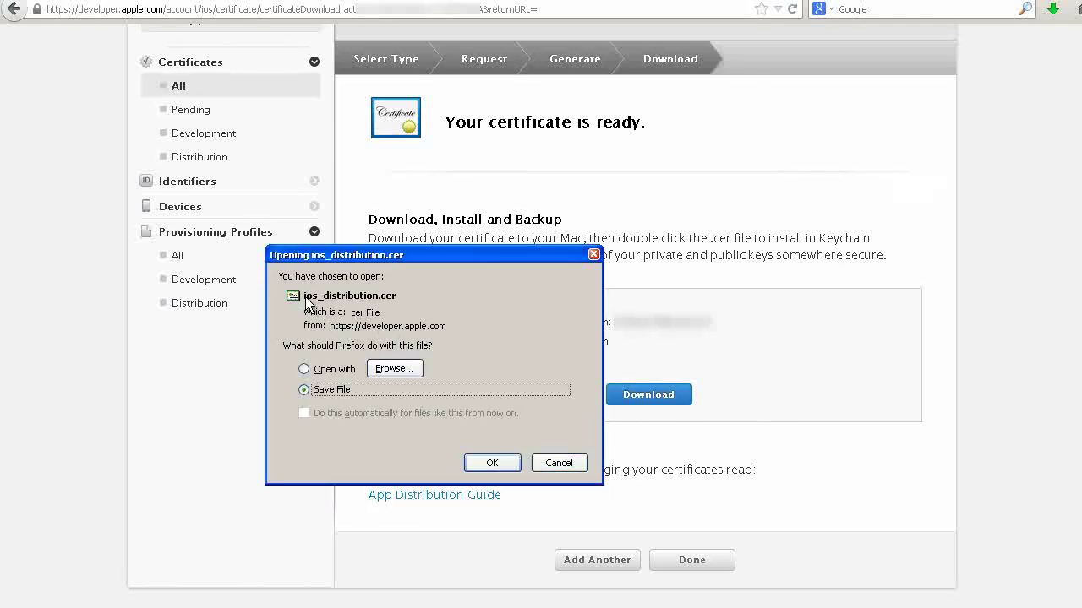
left_click(496, 467)
left_click(437, 314)
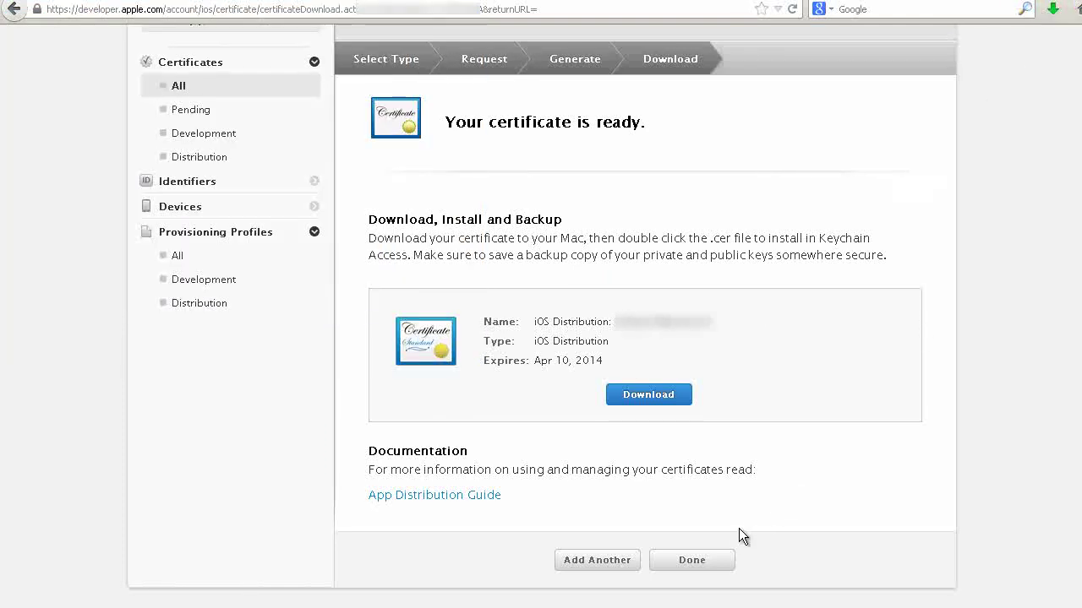
left_click(712, 566)
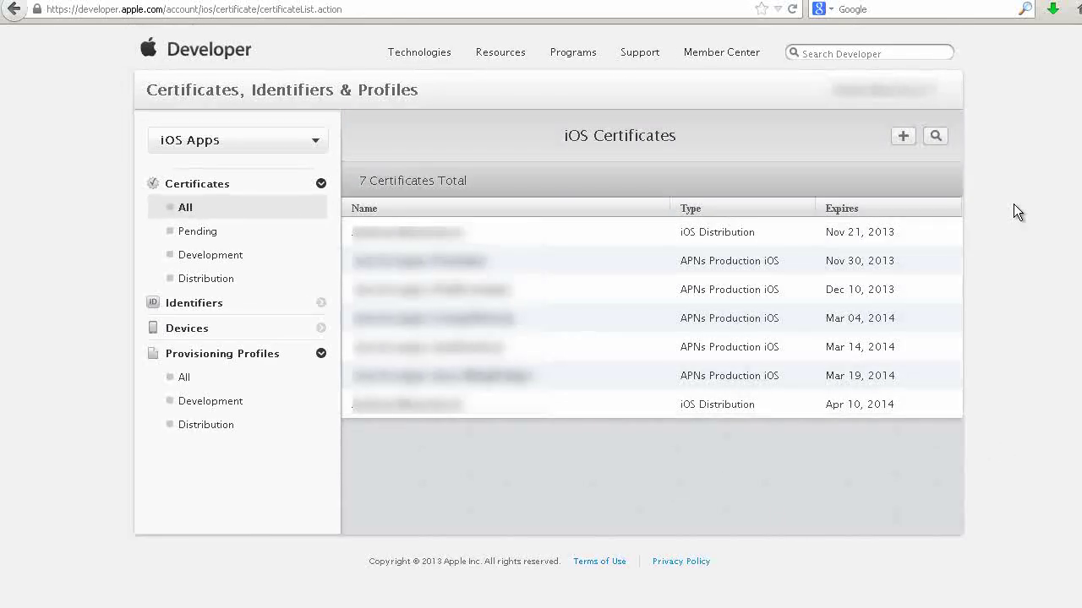
Step: Return to the BzZ Apps My Applications page and upload ios_distribution.cer from the AppleCerts folder as the distribution certificate
key("ctrl+Tab")
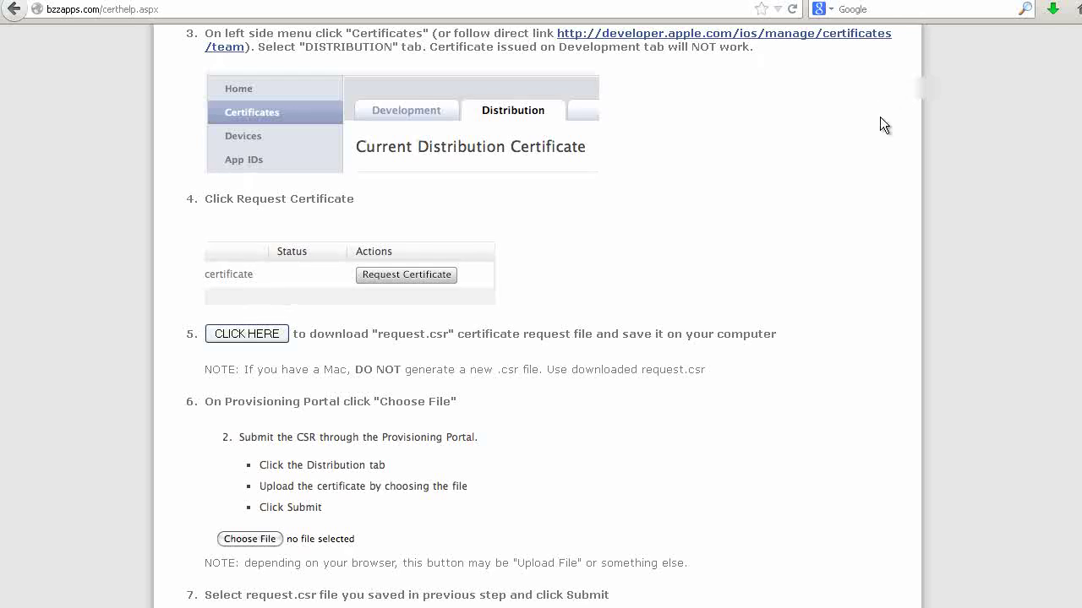
left_click(14, 8)
scroll(469, 451, "down", 1)
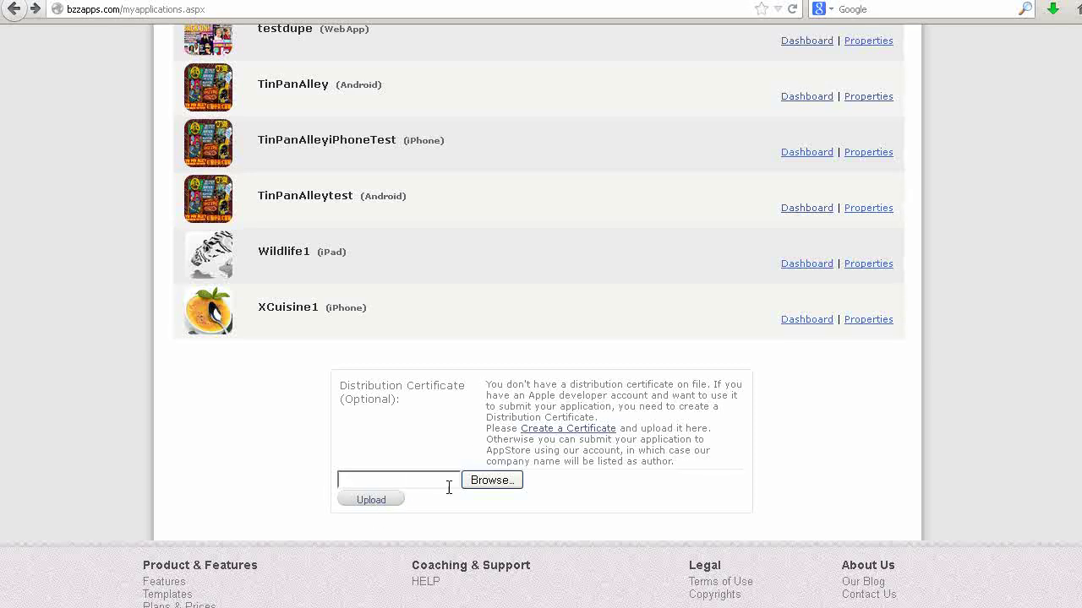
left_click(492, 479)
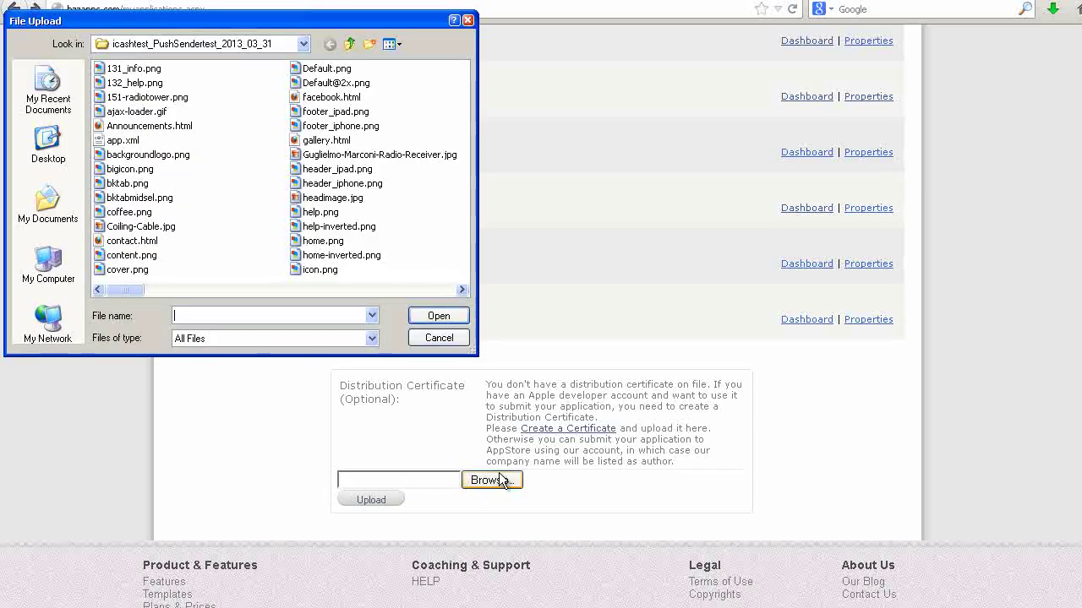
left_click(113, 69)
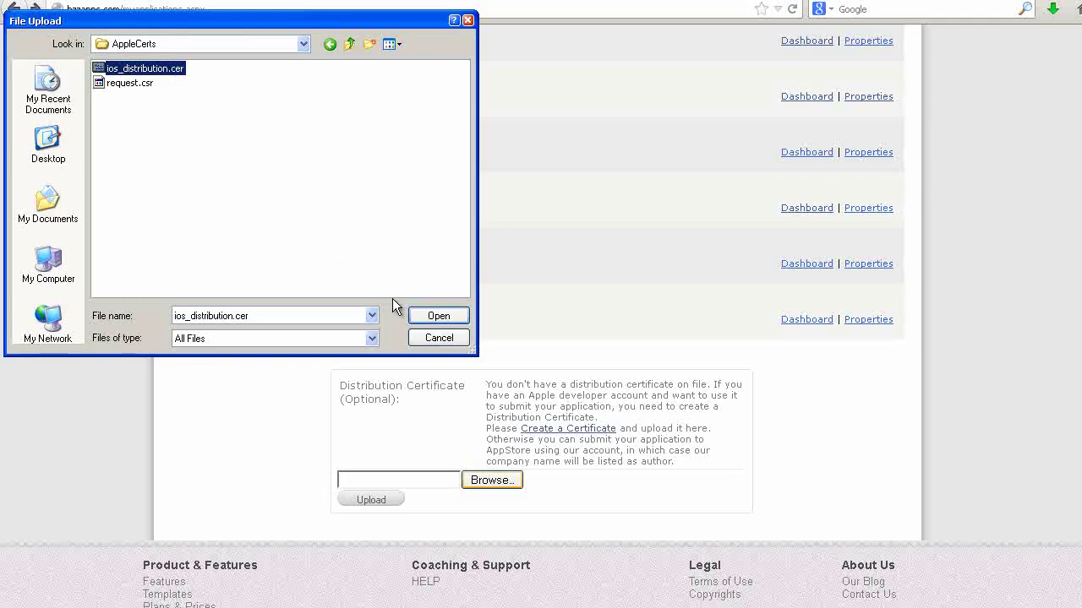
left_click(437, 315)
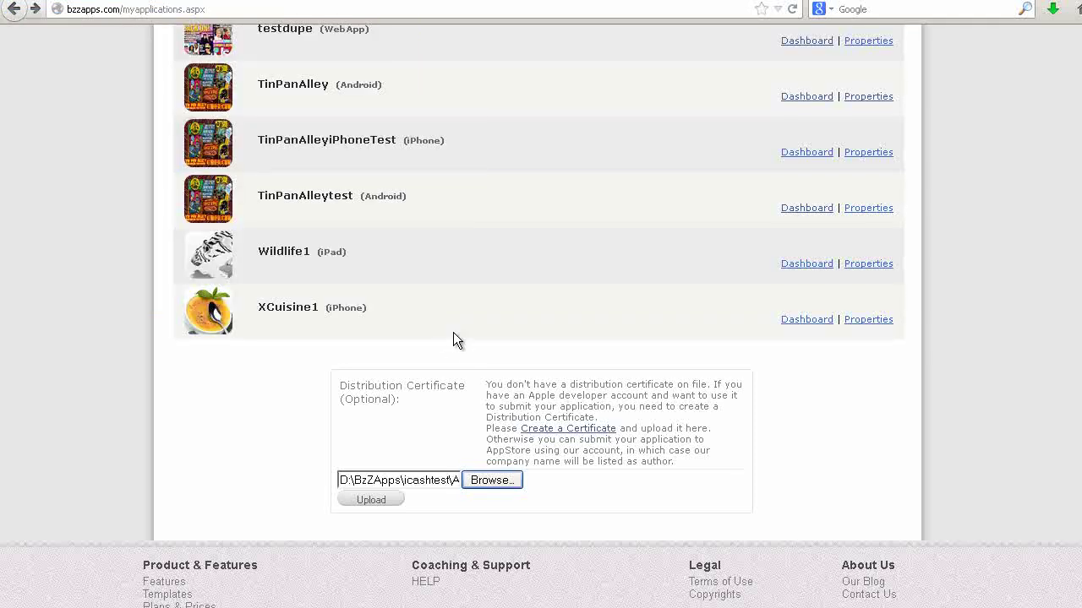
left_click(371, 500)
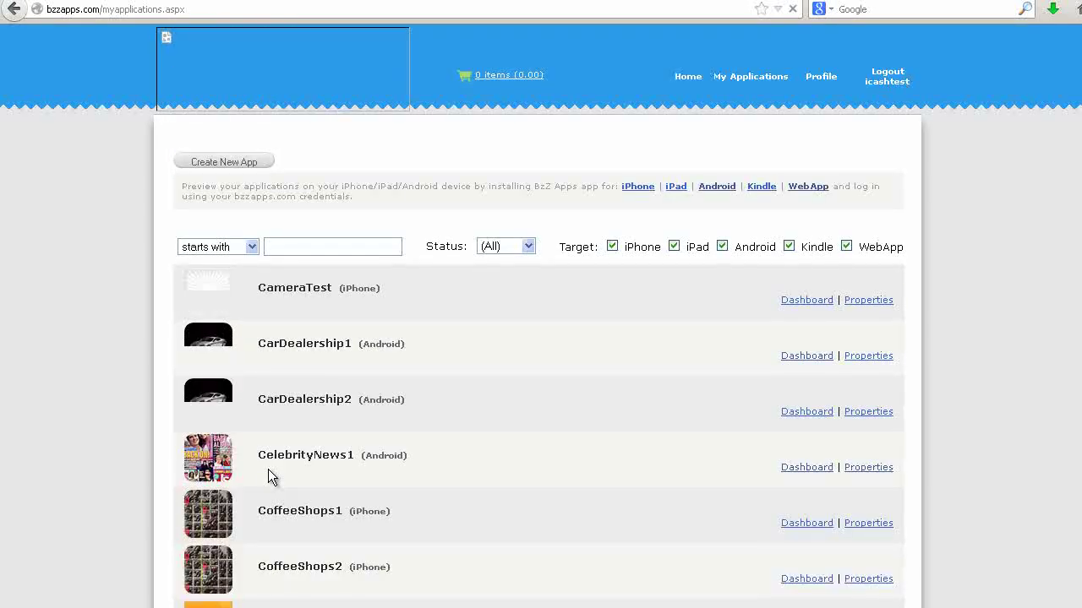
scroll(1072, 582, "down", 15)
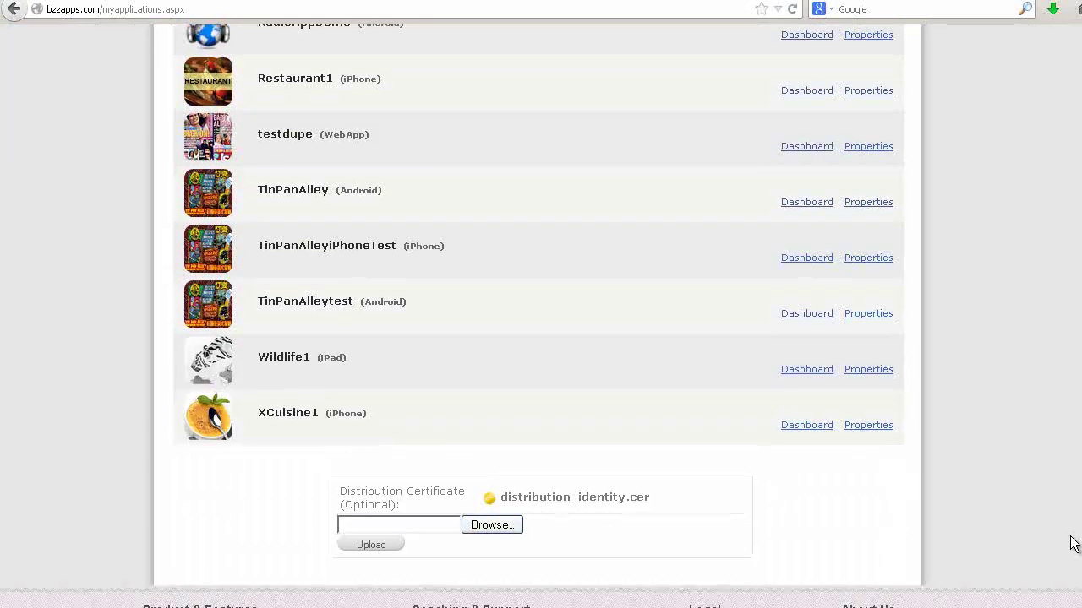